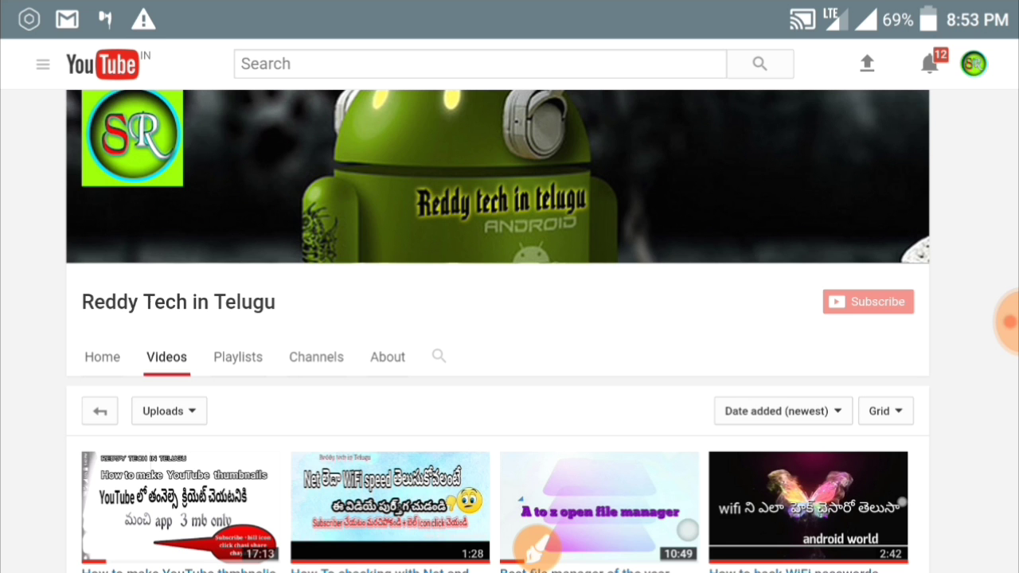
- Sketch an orange loop, dot and line on the channel page, then clear them
scroll(876, 329, up, 5)
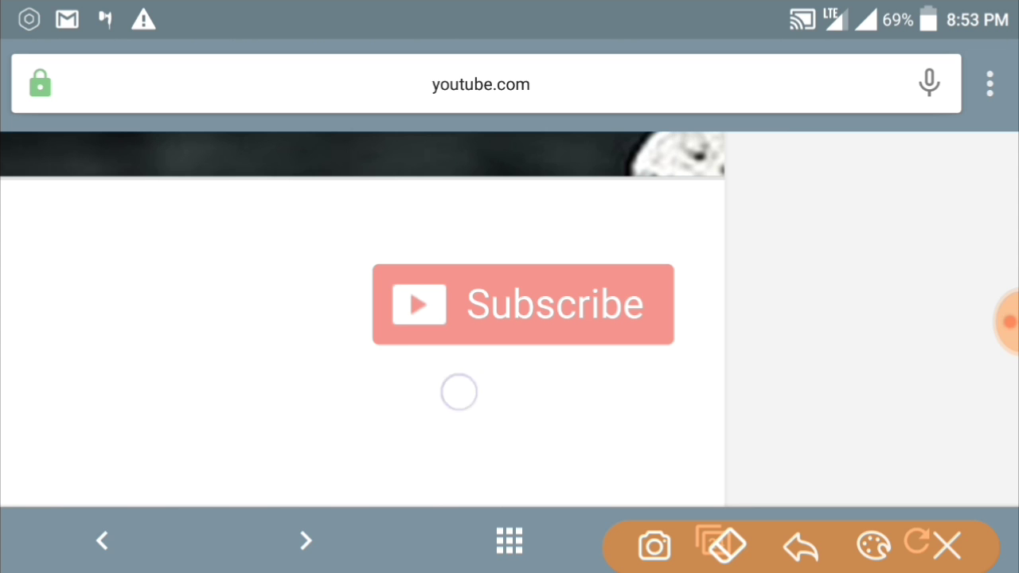
mouse_move(456, 390)
mouse_down()
mouse_move(689, 250)
mouse_move(377, 325)
mouse_move(560, 392)
mouse_up()
click(573, 321)
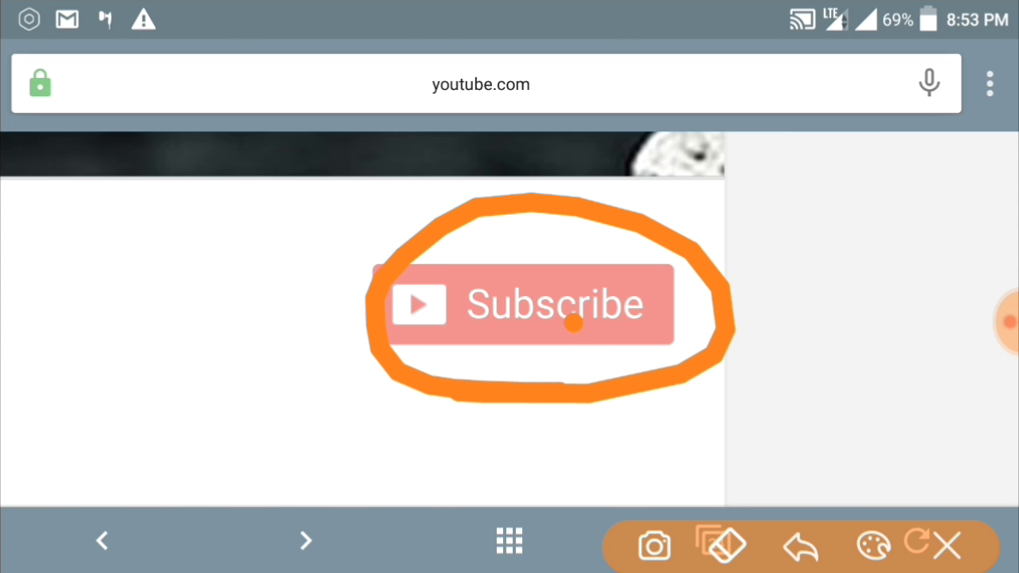
mouse_move(311, 376)
mouse_down()
mouse_move(569, 357)
mouse_move(686, 281)
mouse_up()
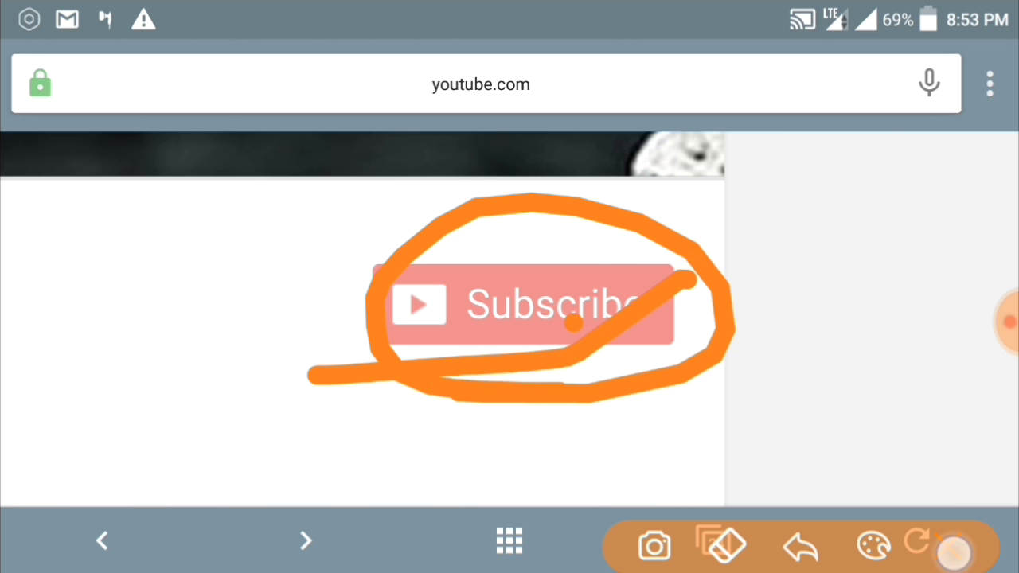
click(953, 549)
- Bring the video list into view and circle the area beside Uploads with a loop and dot
scroll(455, 330, up, 5)
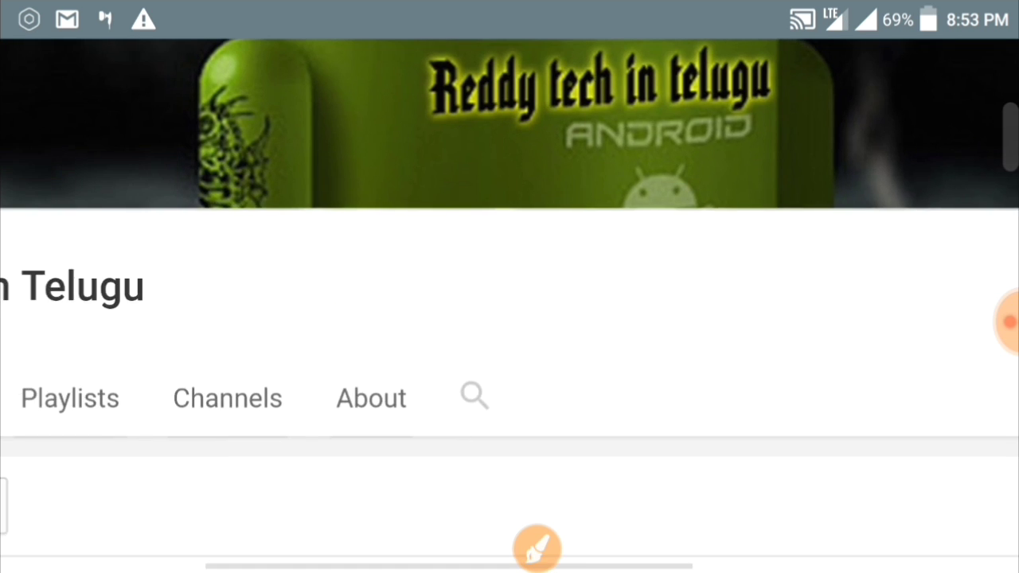
mouse_move(558, 327)
mouse_down()
mouse_move(697, 326)
mouse_move(927, 252)
mouse_up()
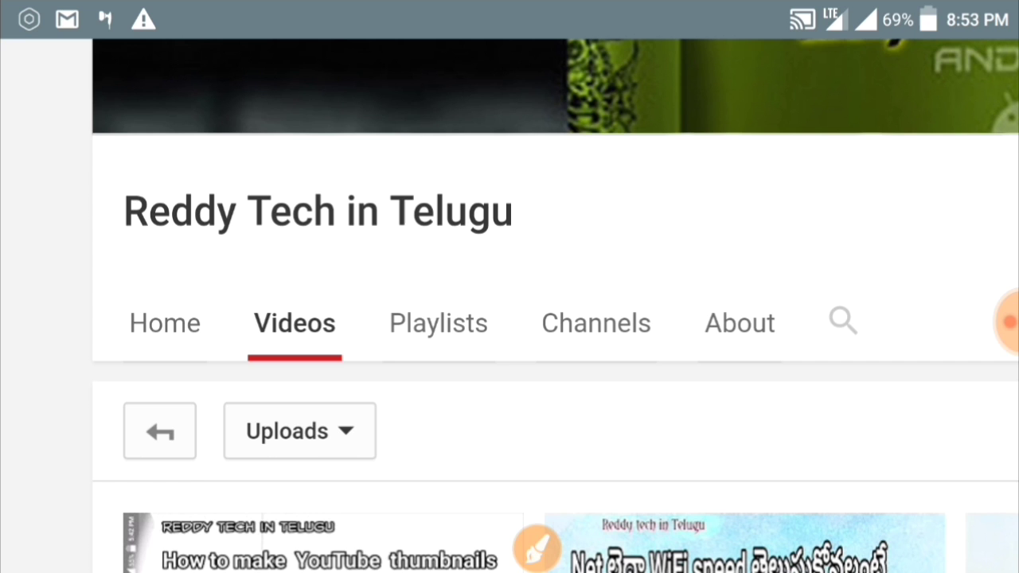
click(537, 548)
mouse_move(430, 391)
mouse_down()
mouse_move(421, 424)
mouse_move(521, 384)
mouse_move(430, 398)
mouse_up()
click(483, 440)
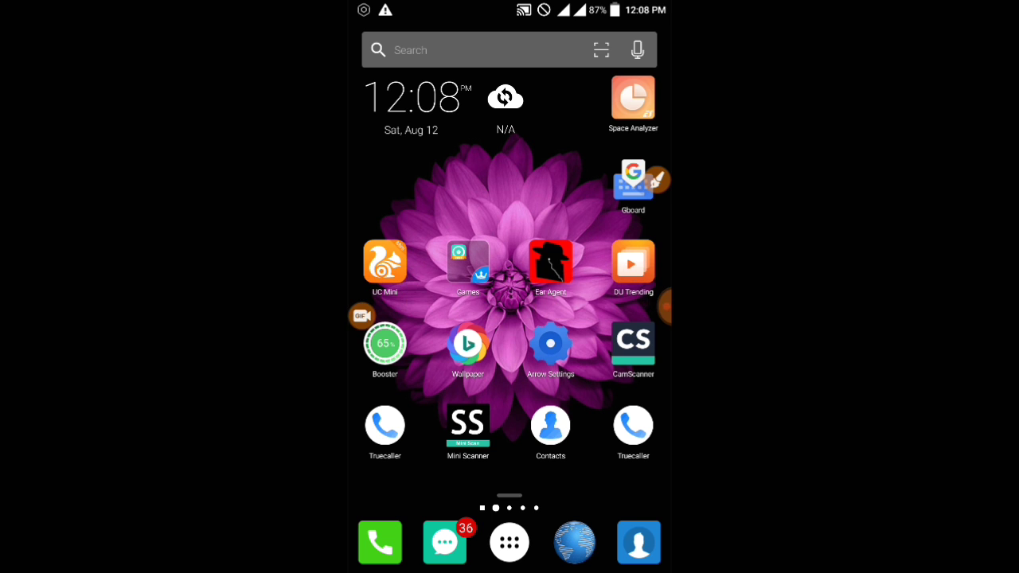
- Toggle the Recent apps panel open and closed three times
click(424, 332)
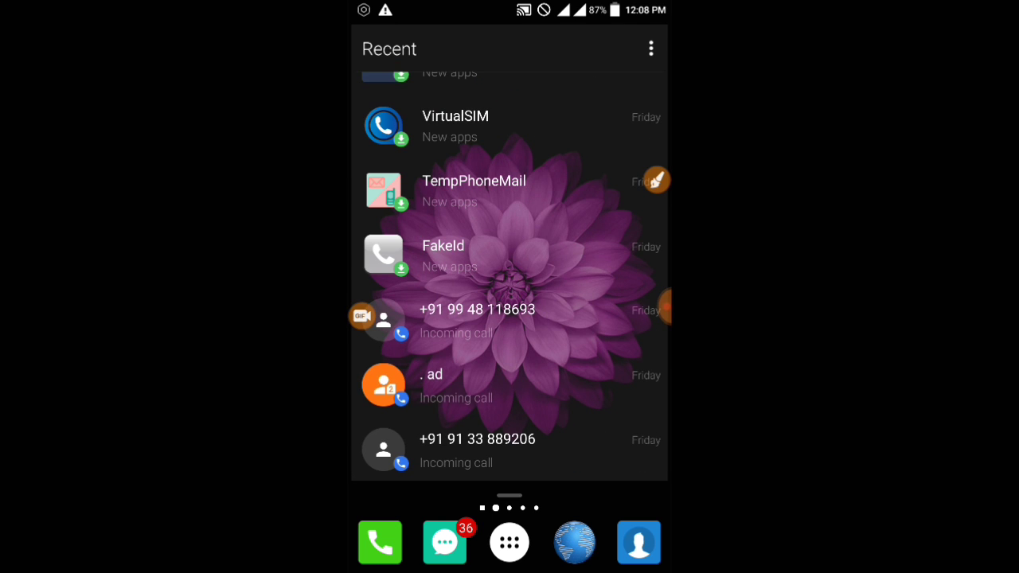
click(457, 347)
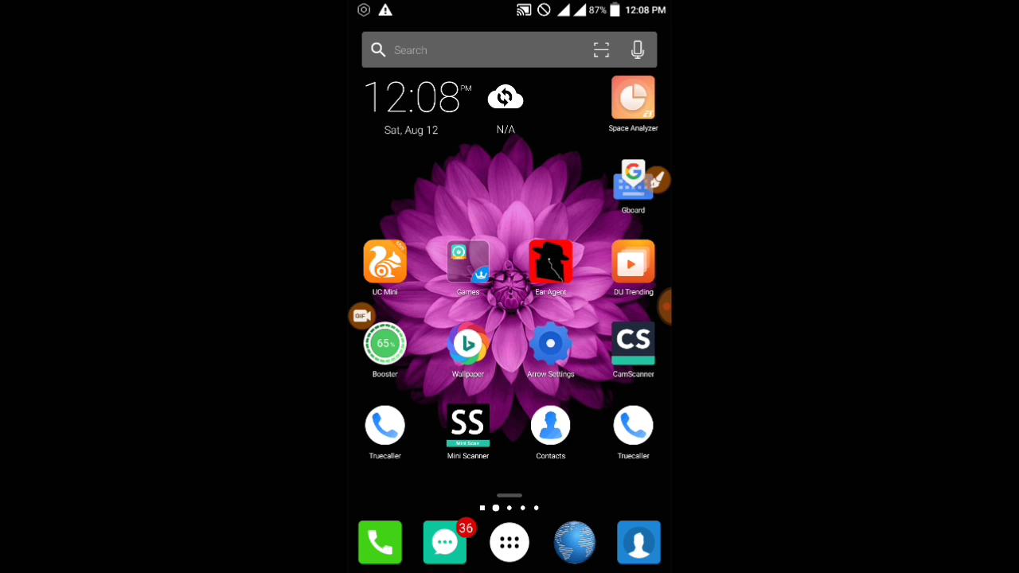
click(530, 373)
click(484, 379)
click(498, 379)
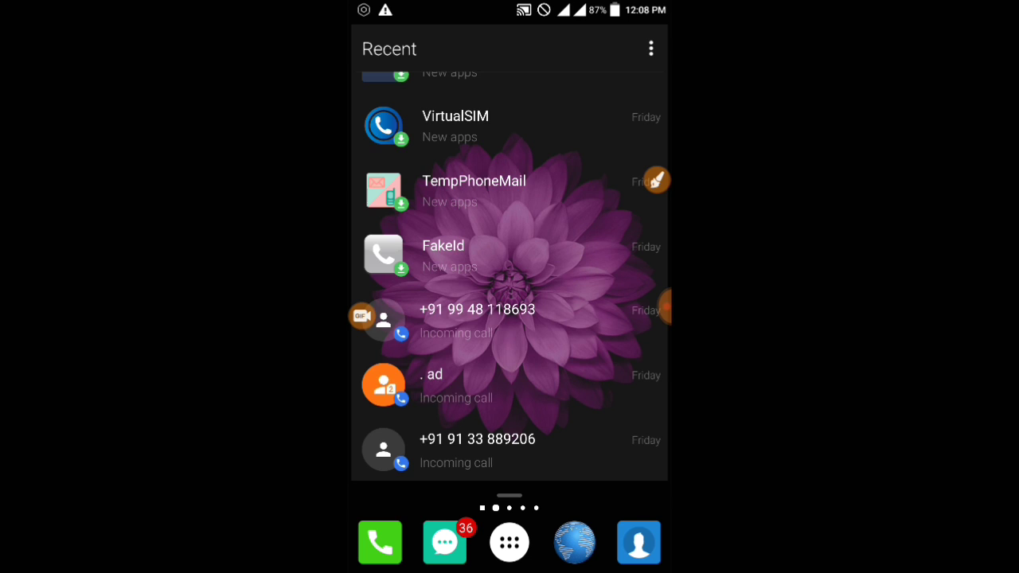
click(496, 347)
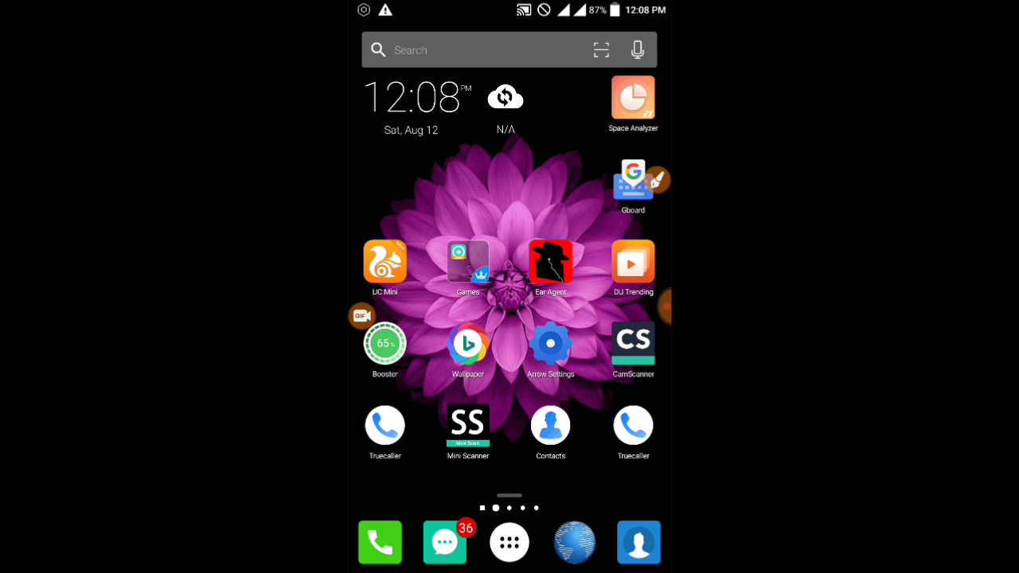
- Glance at the Recent panel once more, then launch CamScanner from the home screen
click(543, 338)
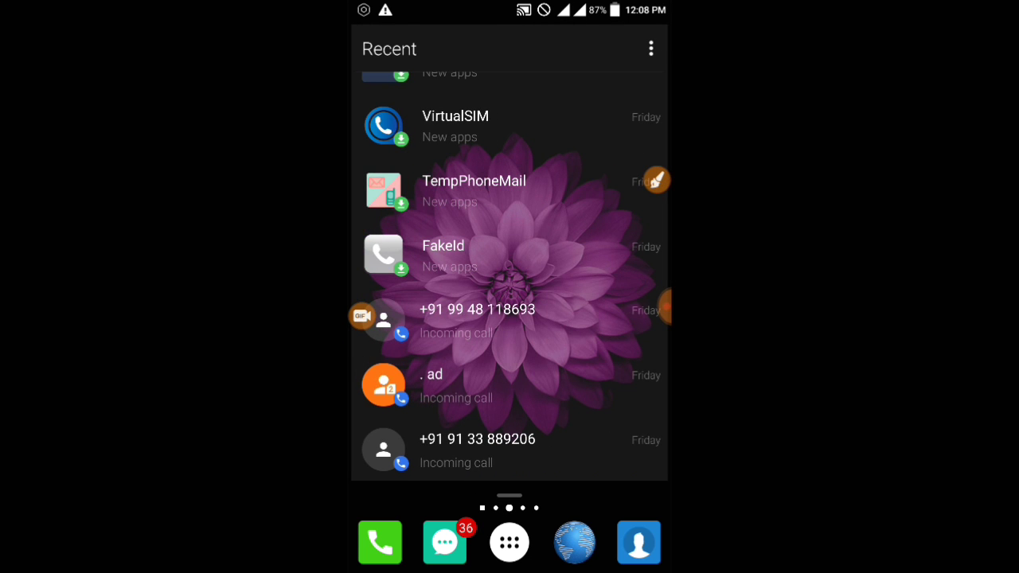
click(495, 348)
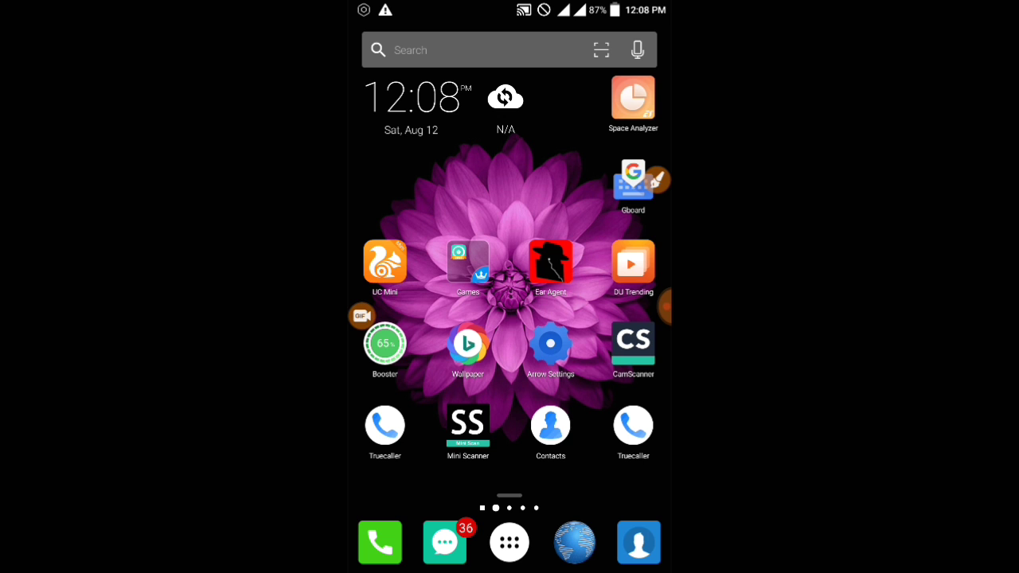
mouse_move(563, 340)
mouse_down()
mouse_move(414, 342)
mouse_move(604, 342)
mouse_up()
mouse_move(557, 350)
mouse_down()
mouse_move(358, 350)
mouse_move(605, 350)
mouse_up()
click(633, 343)
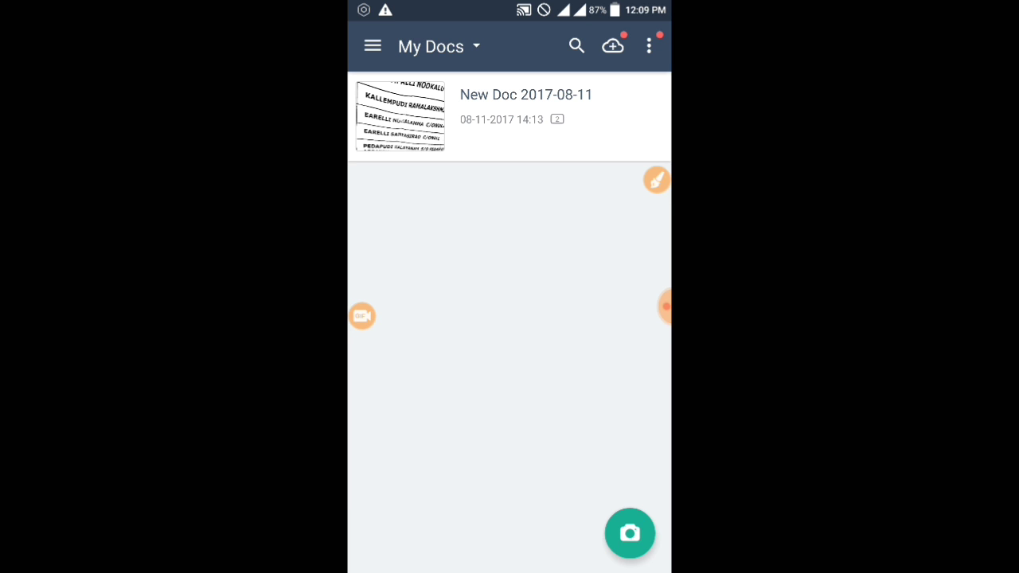
- Check the cloud options and cancel the 500M Cloud Space offer
click(613, 46)
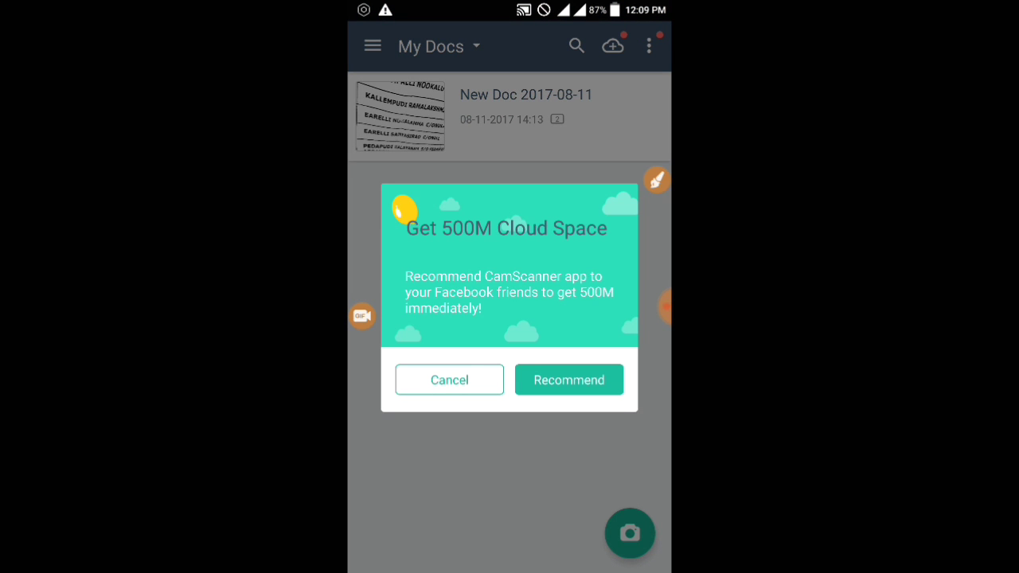
click(448, 380)
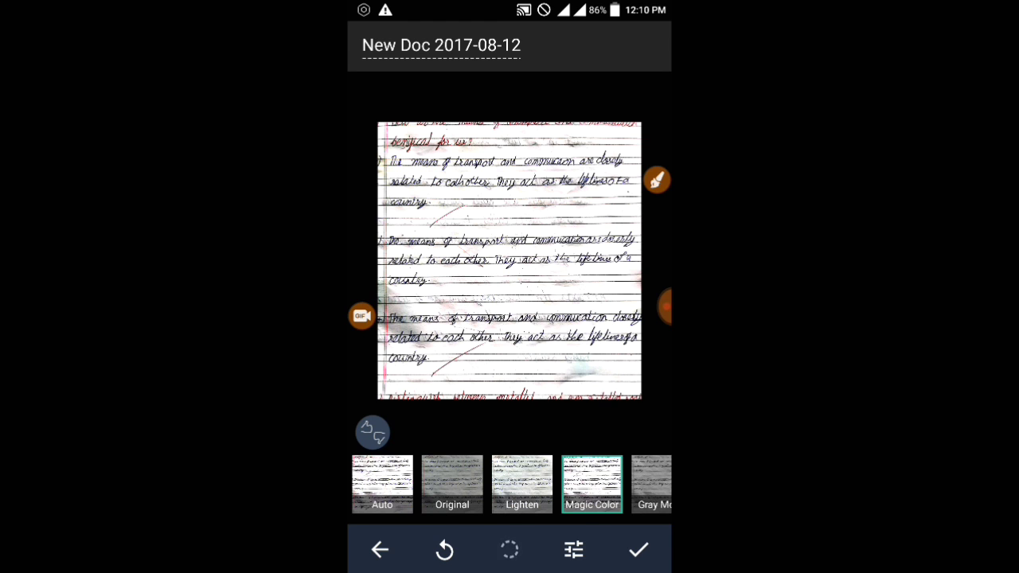
- Open the brightness and contrast adjustments for the Magic Color scan
click(573, 549)
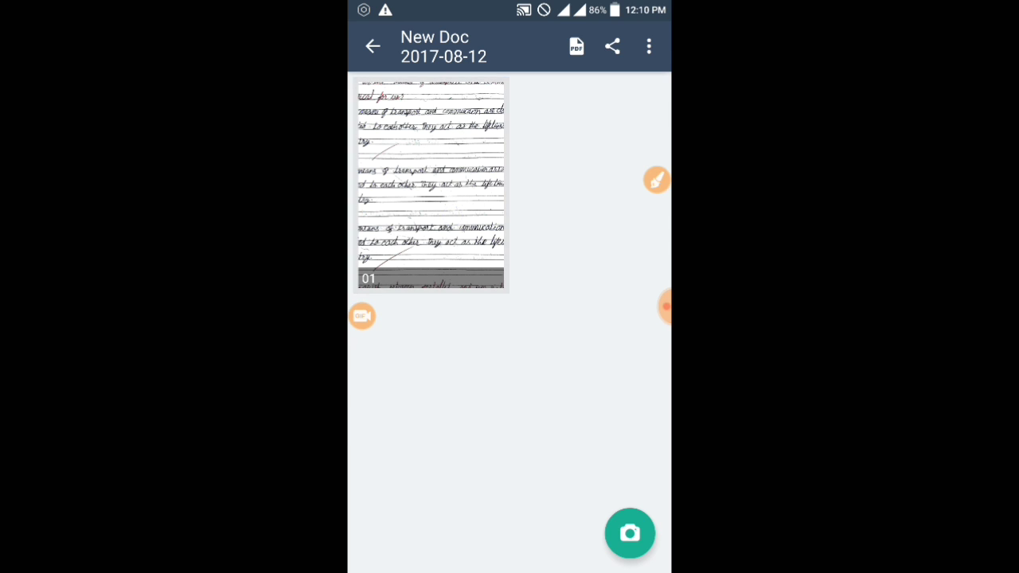
- Start text recognition (OCR) on the scanned dolphin page
click(550, 503)
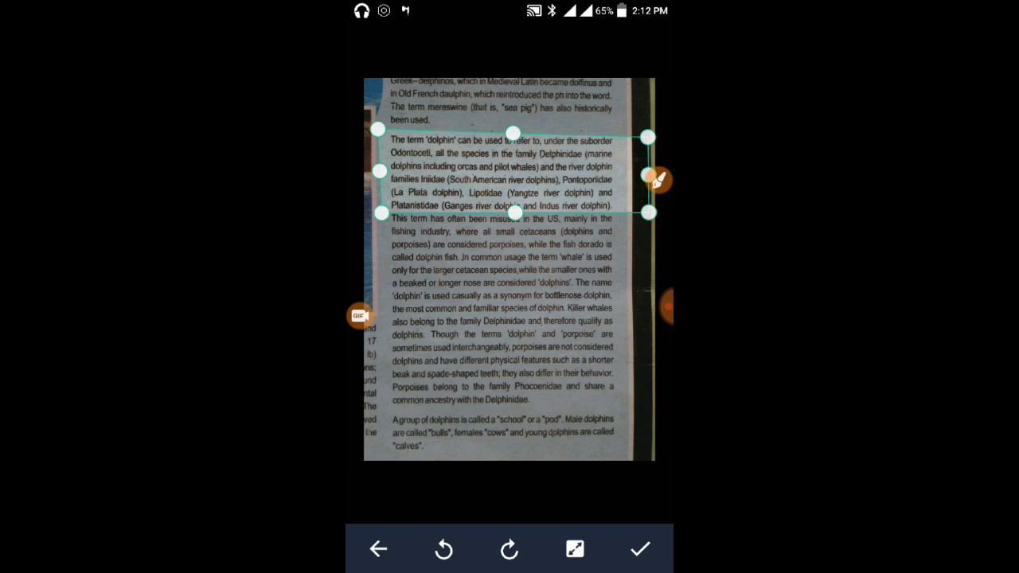
- Crop to the dolphin paragraph, accept Magic Color, and open page 02 full-screen
click(639, 549)
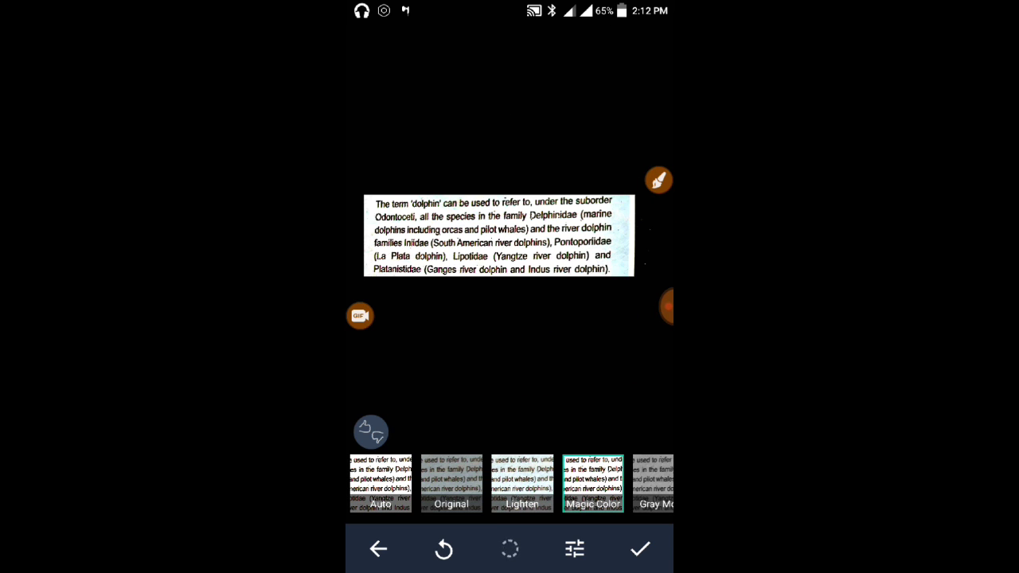
click(640, 549)
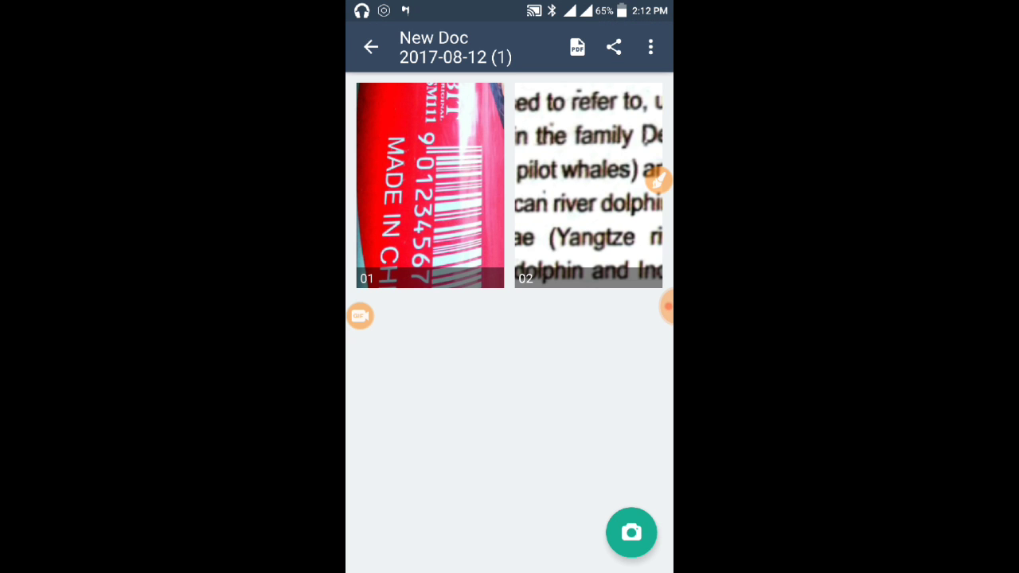
click(591, 216)
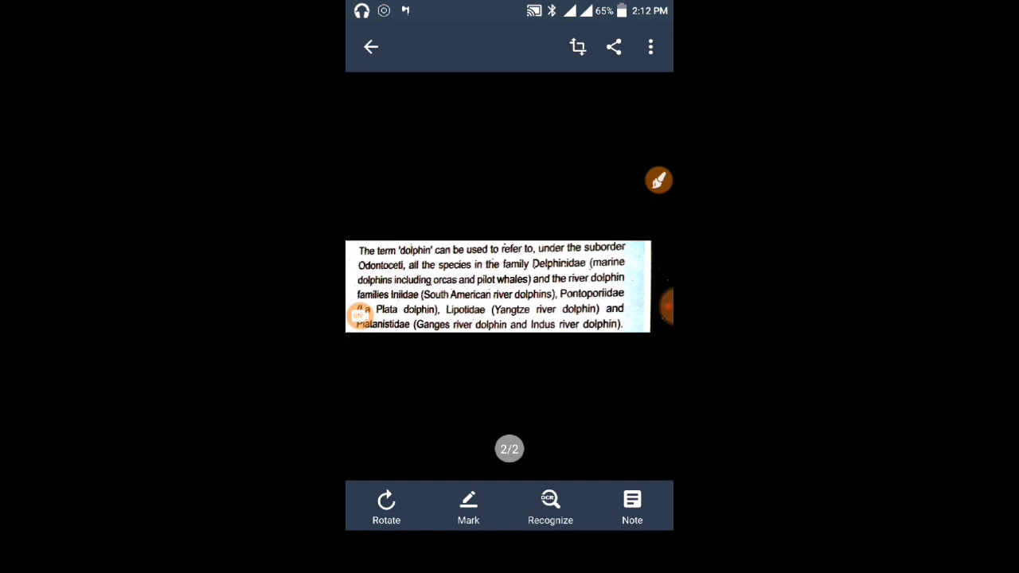
- Run Recognize full page OCR on the dolphin paragraph page
click(568, 499)
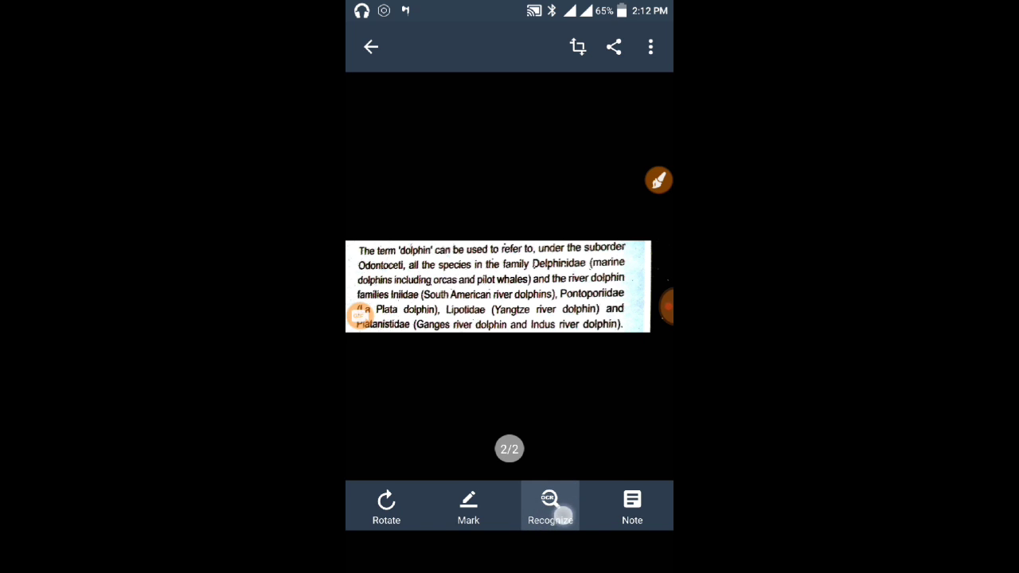
click(557, 514)
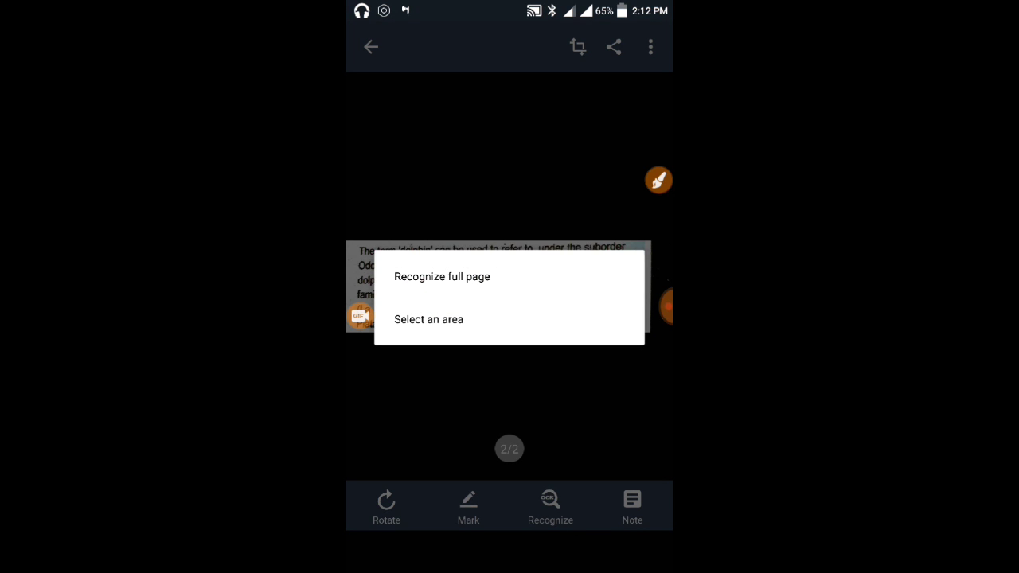
click(441, 276)
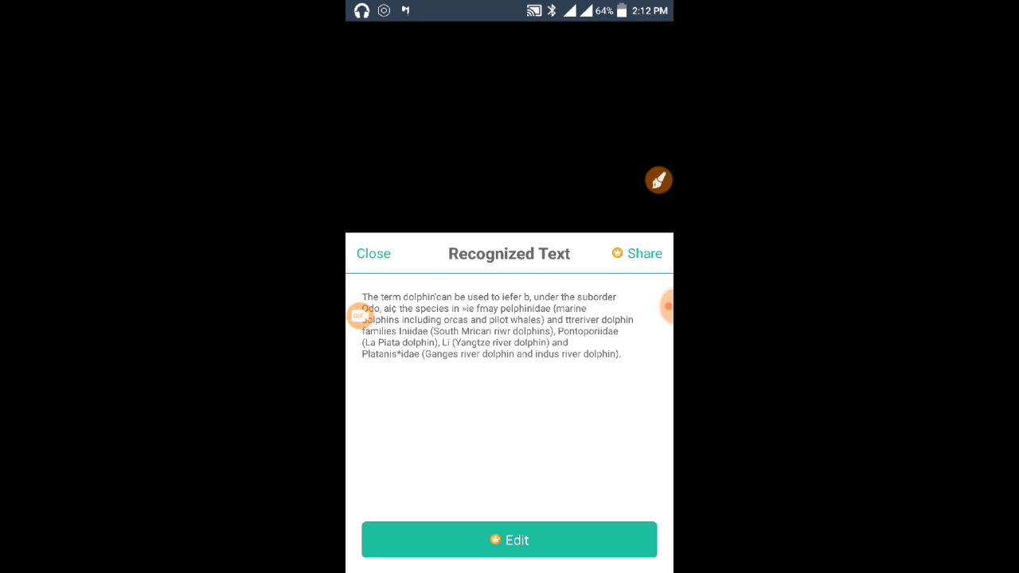
click(535, 541)
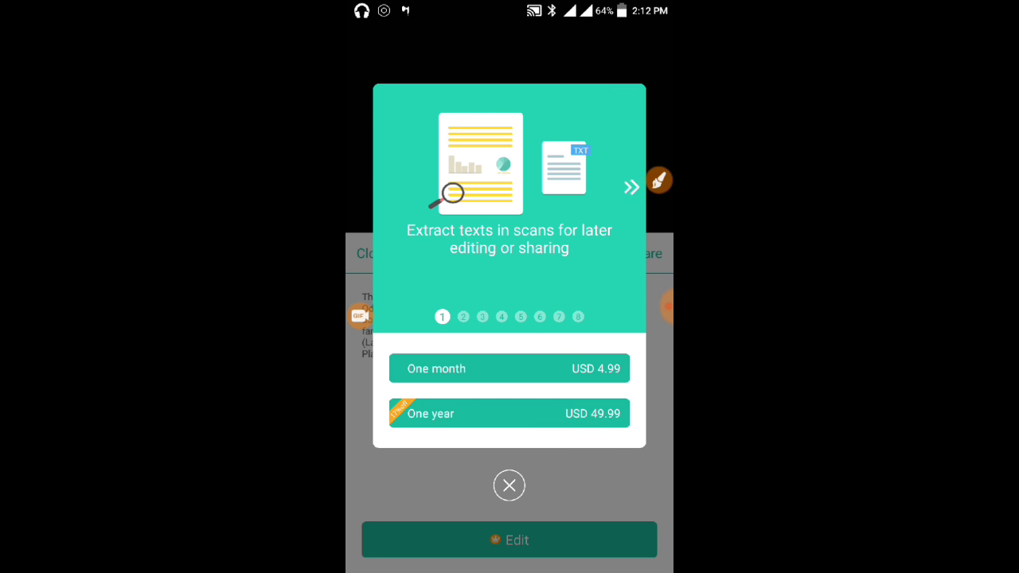
click(510, 486)
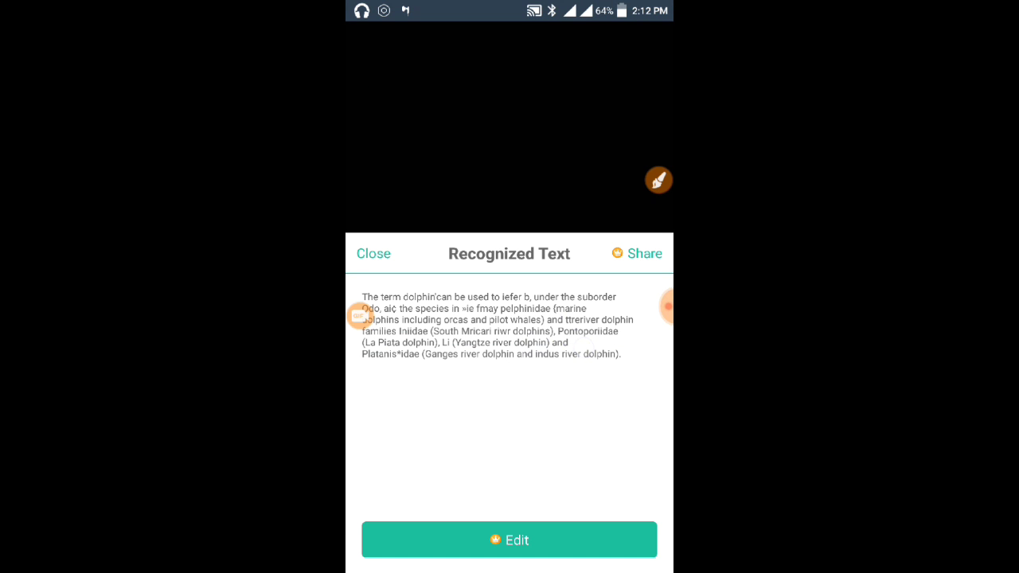
click(637, 253)
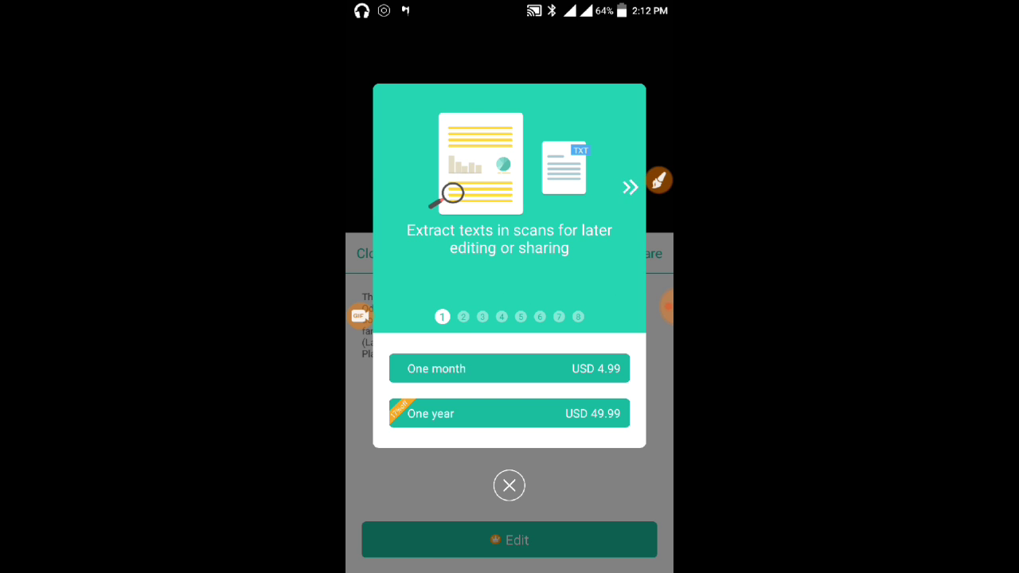
mouse_move(589, 239)
mouse_down()
mouse_move(478, 239)
mouse_move(538, 256)
mouse_up()
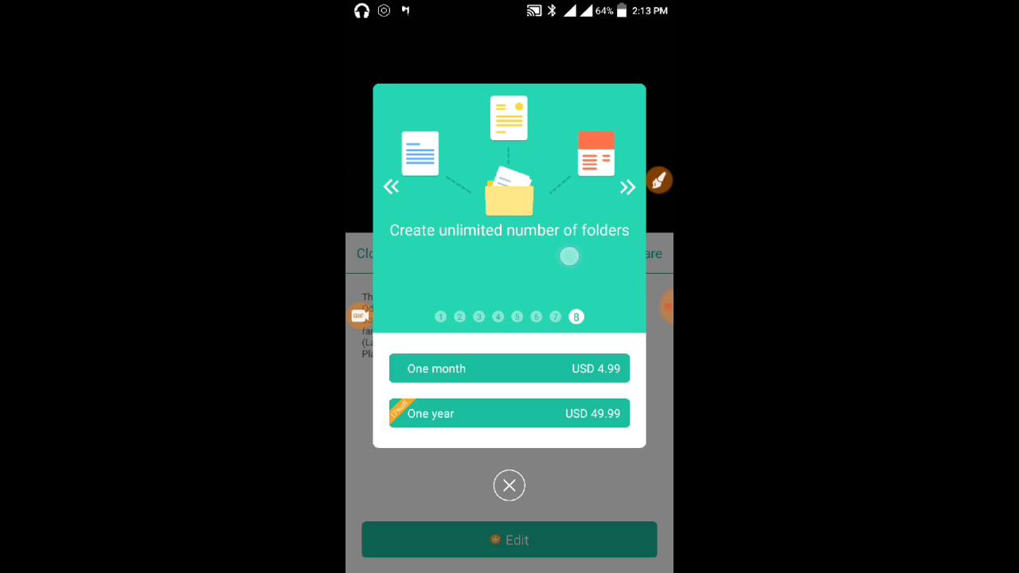
drag(568, 256, 591, 214)
drag(562, 230, 582, 243)
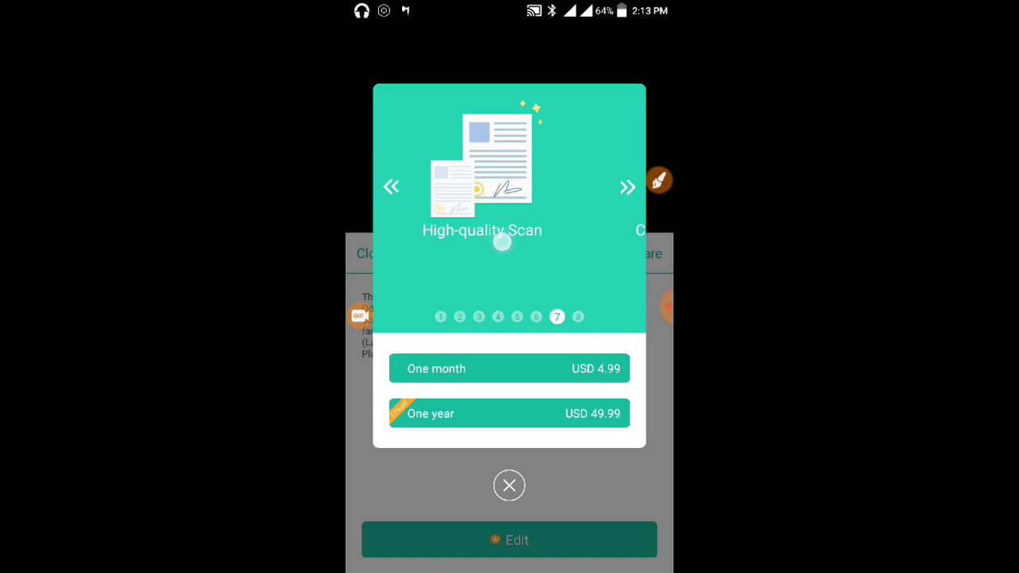
drag(502, 242, 604, 230)
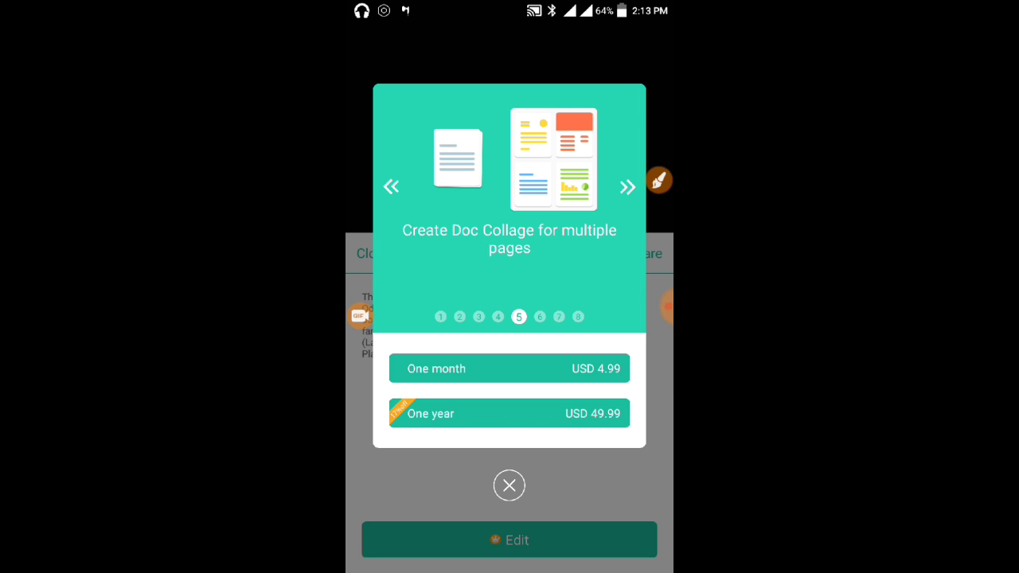
click(509, 485)
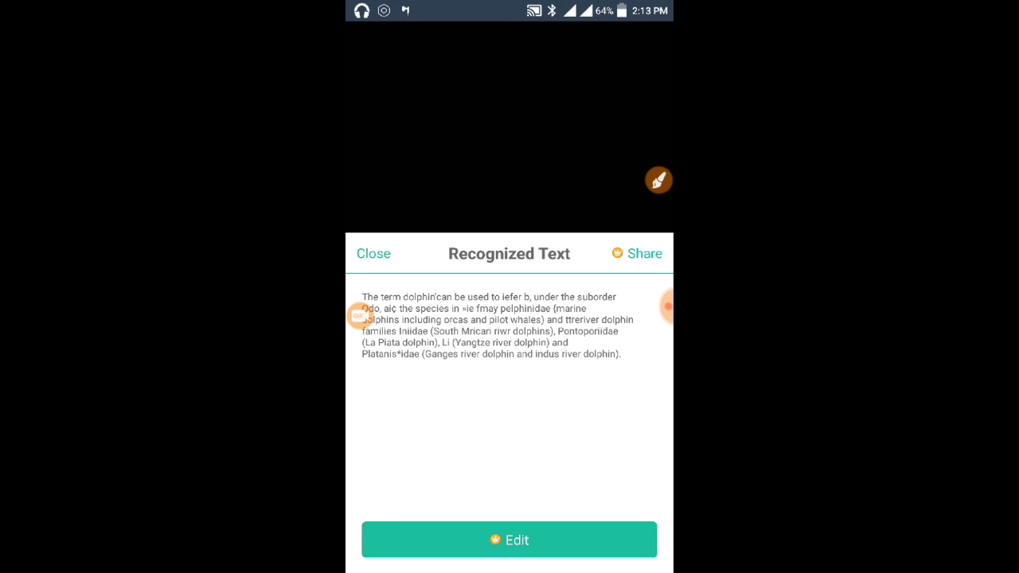
- Close the Recognized Text panel, returning to the dolphin scan, page 2 of 2
click(373, 253)
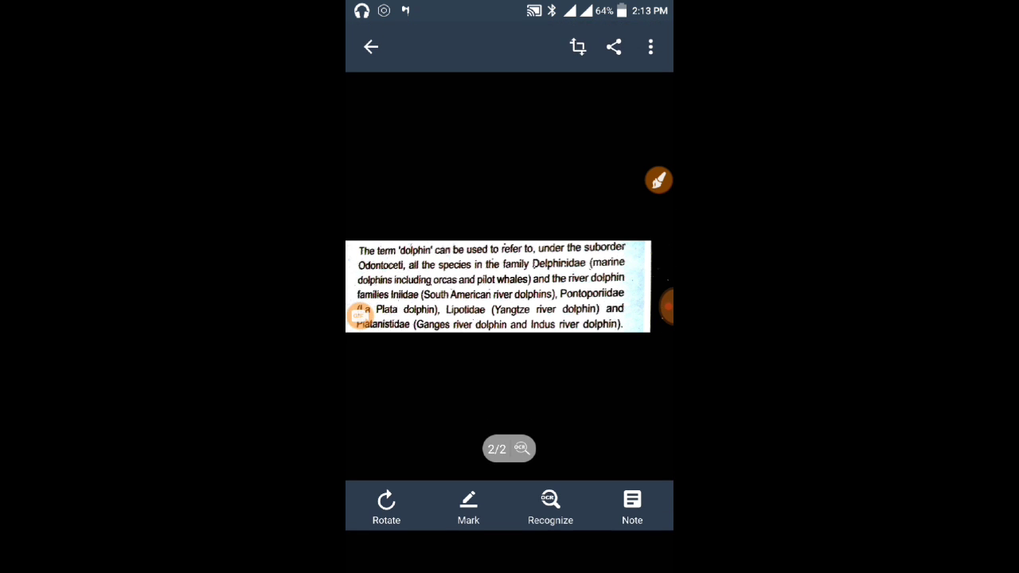
click(662, 306)
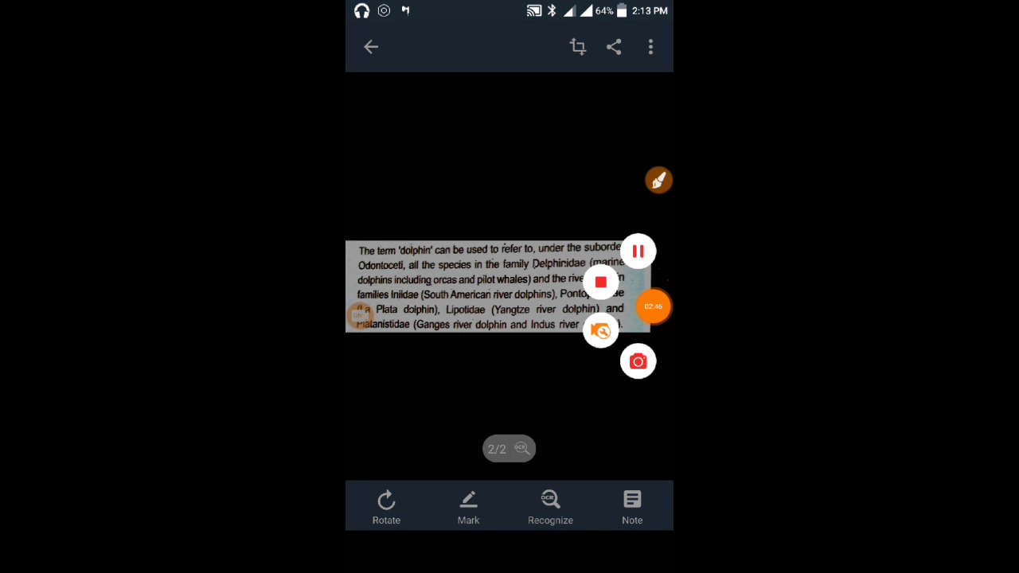